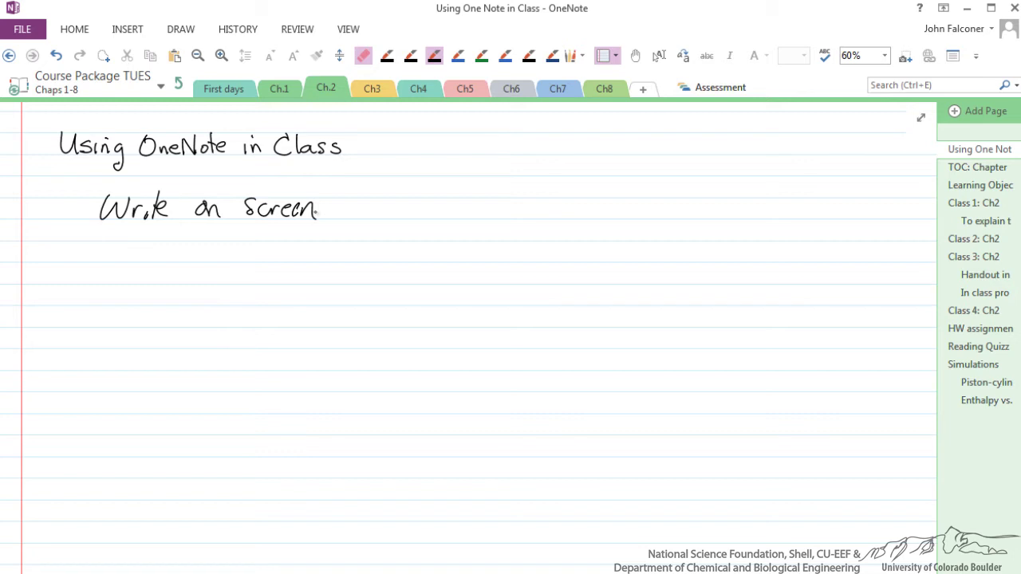
Step: Handwrite 'Always saved' to the right of 'Write on screen'
mouse_move(530, 222)
left_mouse_down()
mouse_move(547, 223)
mouse_move(554, 200)
left_mouse_up()
mouse_move(550, 217)
left_mouse_down()
mouse_move(572, 209)
mouse_move(592, 238)
mouse_move(601, 222)
mouse_move(684, 209)
mouse_move(706, 218)
left_mouse_up()
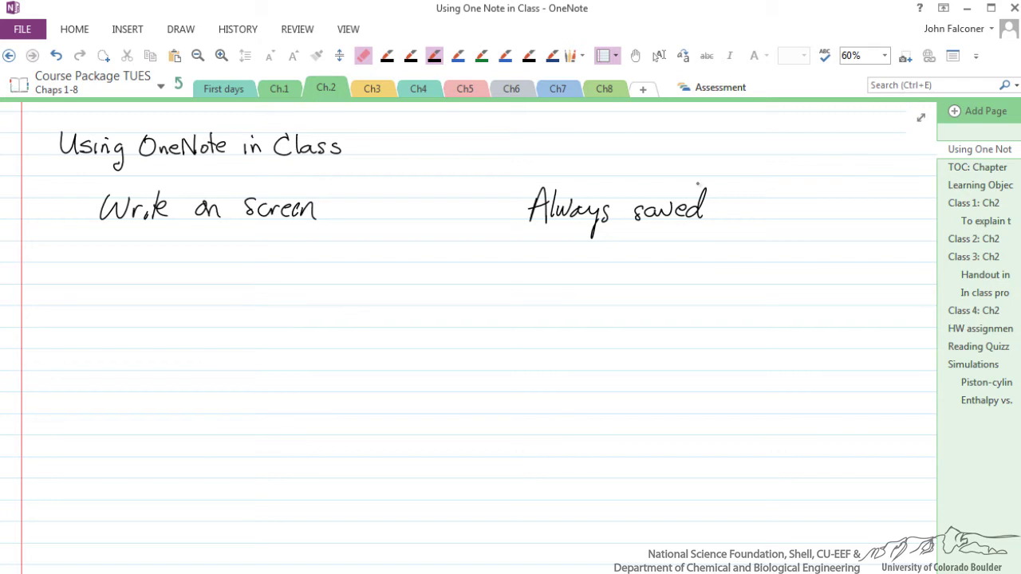
left_click(659, 55)
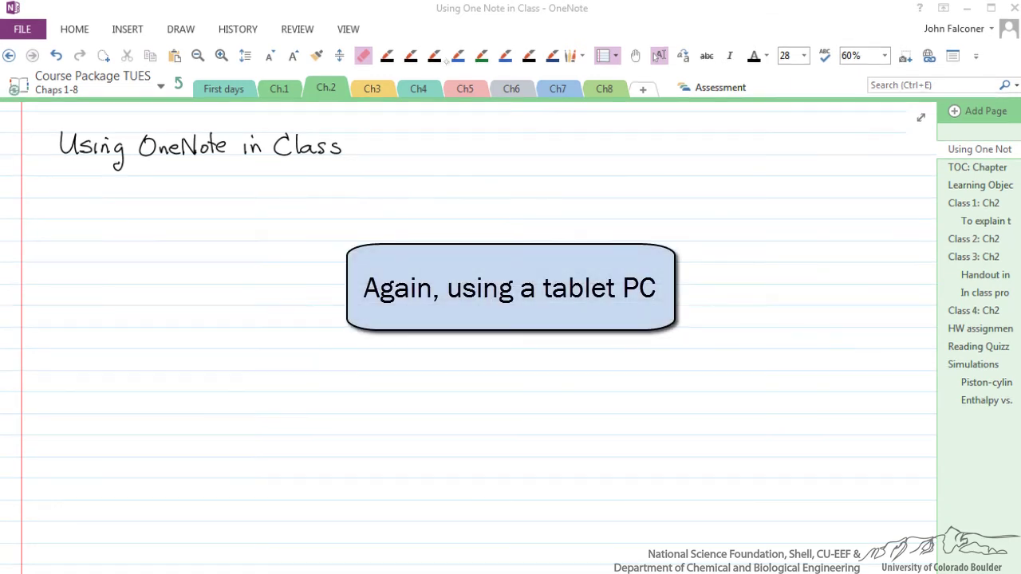
Step: Rewrite 'Write on screen' by hand below the page title
left_click(518, 209)
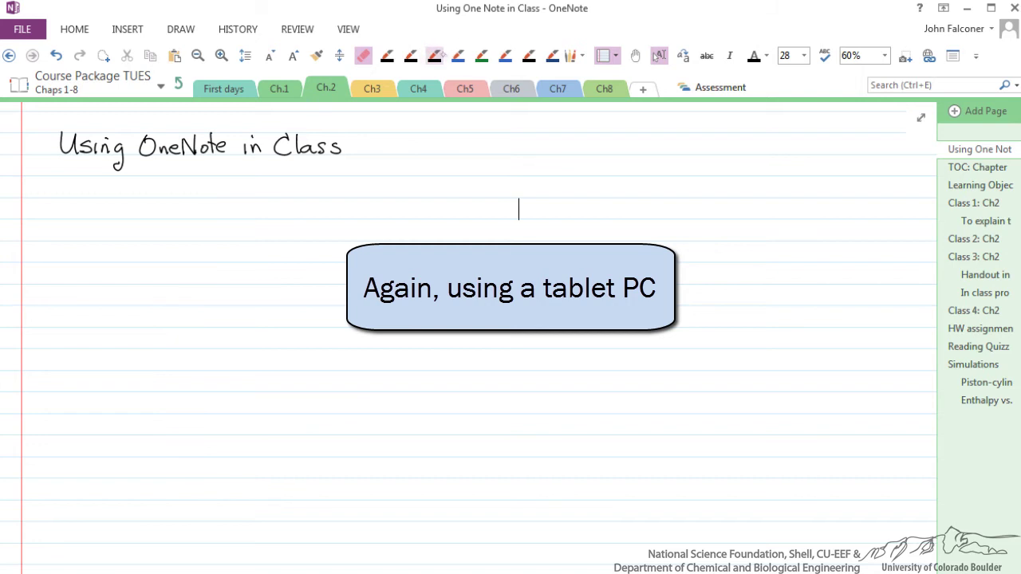
left_click_drag(101, 195, 144, 206)
mouse_move(149, 206)
left_mouse_down()
mouse_move(151, 217)
mouse_move(221, 217)
left_mouse_up()
left_click_drag(256, 197, 244, 216)
mouse_move(273, 206)
left_mouse_down()
mouse_move(274, 217)
mouse_move(287, 206)
left_mouse_up()
left_click_drag(289, 210, 298, 216)
left_click_drag(299, 211, 316, 215)
left_click(318, 213)
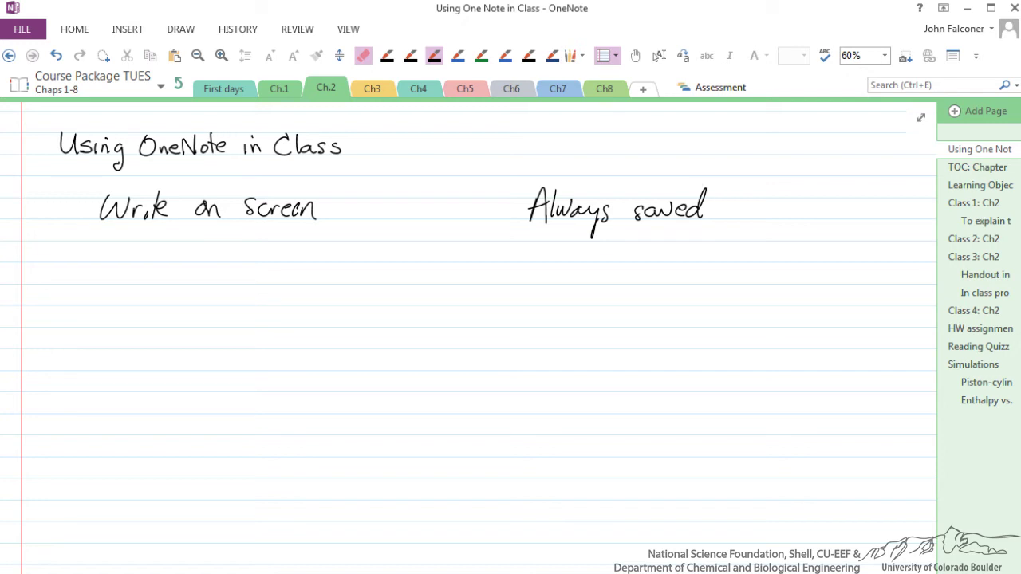
Step: Type 'type' below the handwriting, then go to the Class 1: Ch2 page
left_click(659, 56)
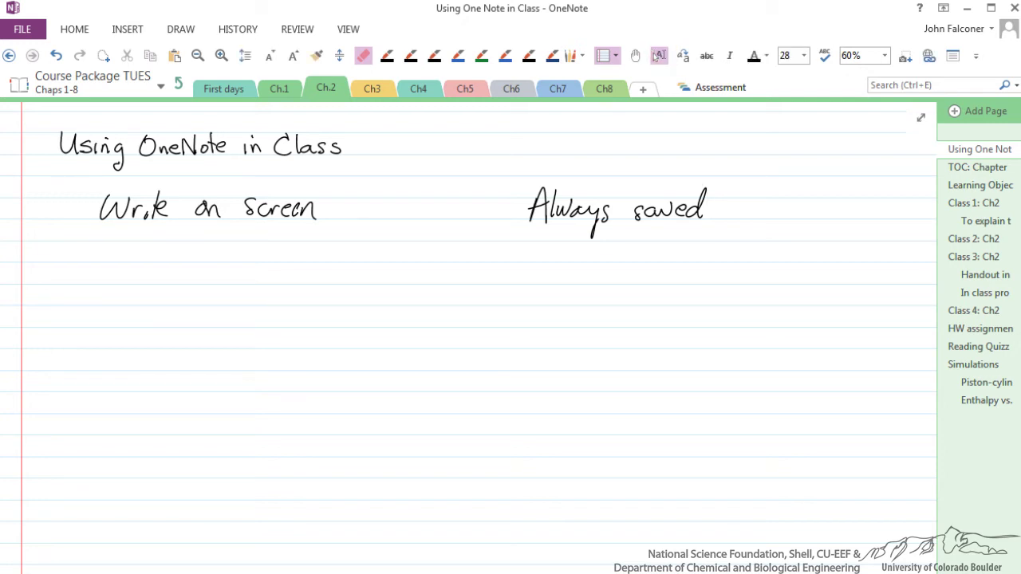
left_click(103, 267)
type("type")
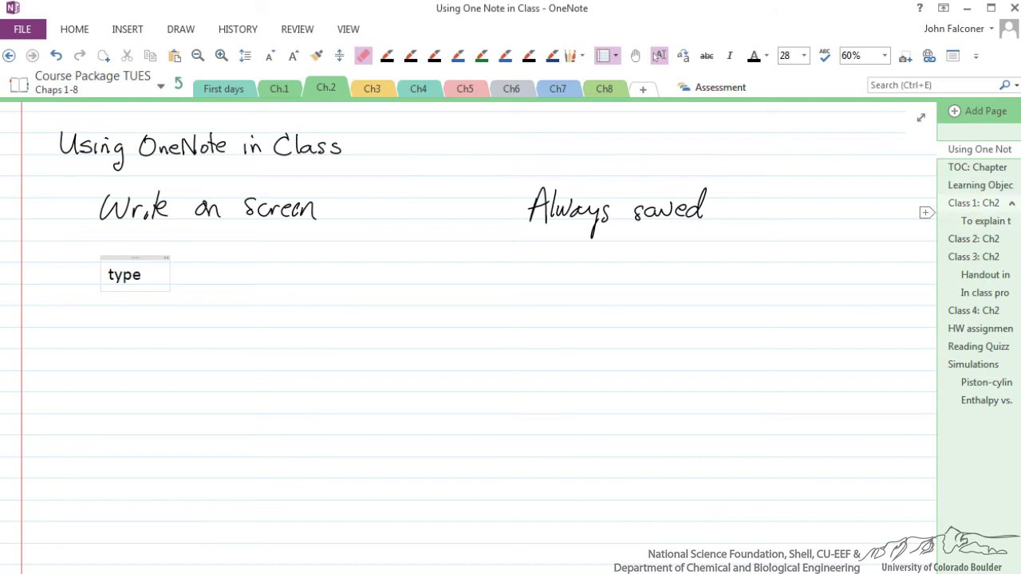
left_click(977, 202)
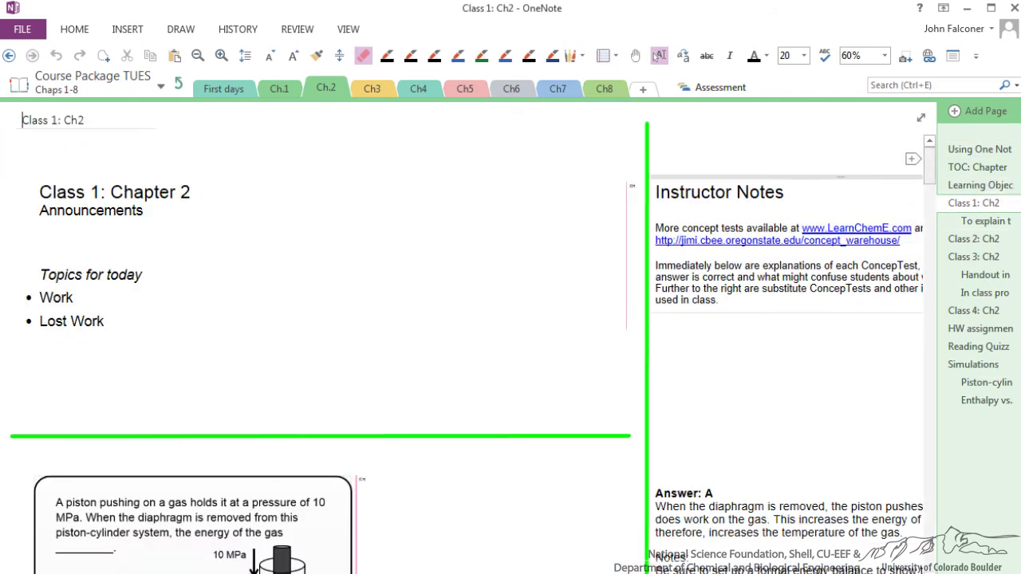
Step: Scroll to the piston ConcepTest slide and zoom the page in to 94%
scroll(474, 339, "down", 3)
scroll(474, 338, "down", 5)
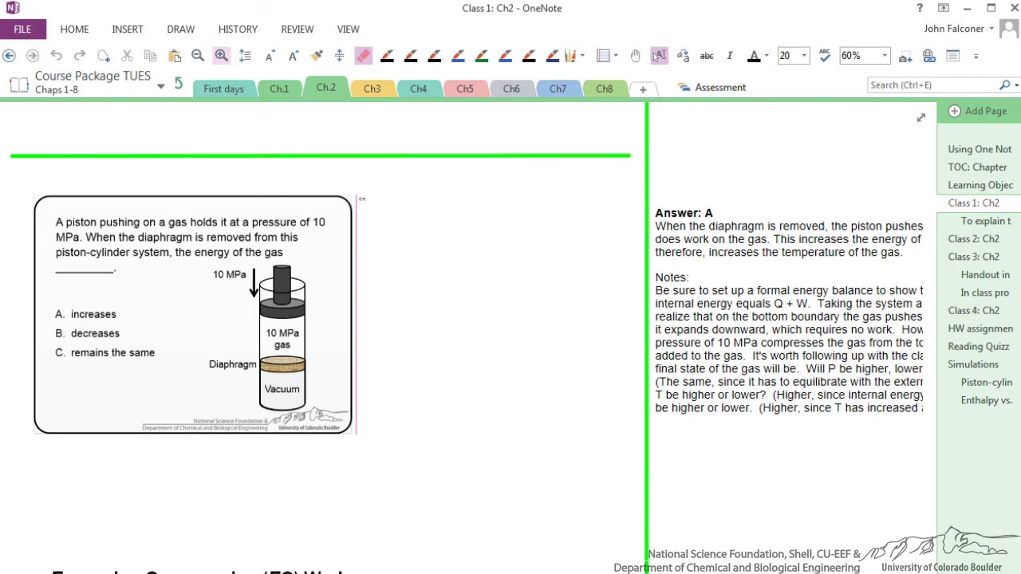
left_click(221, 55)
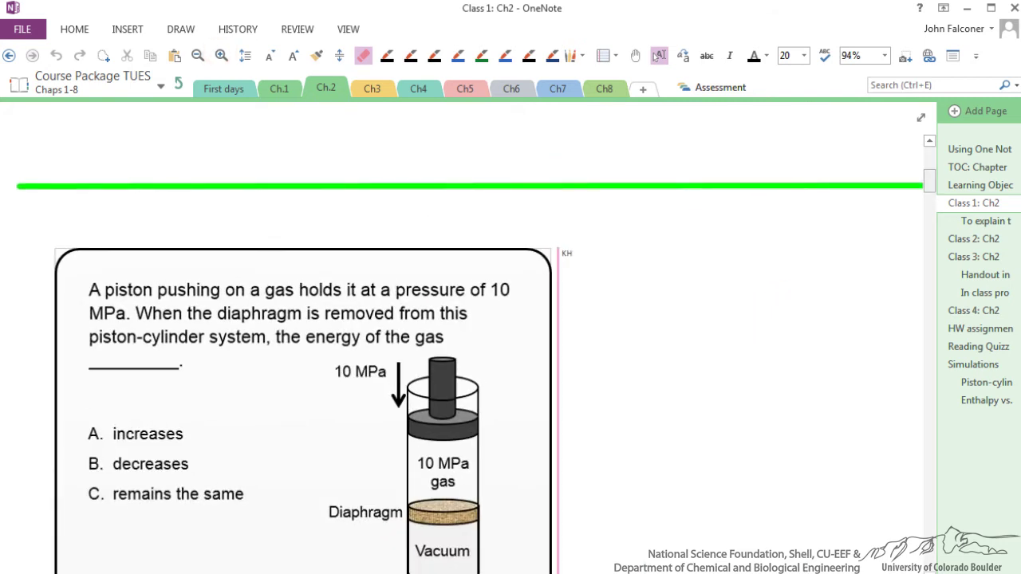
scroll(477, 354, "down", 2)
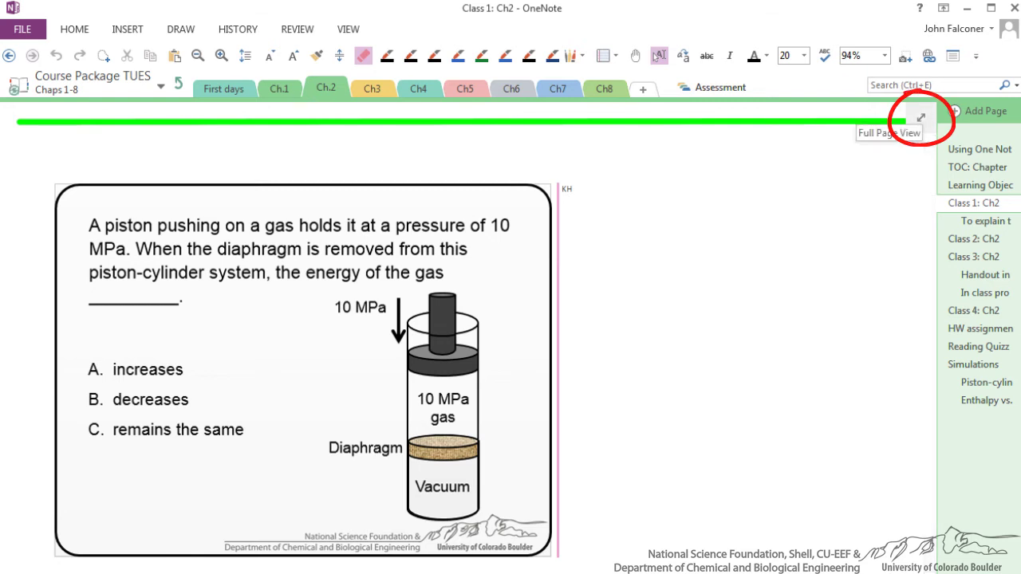
Step: Add Rule Lines to the Class 1: Ch2 page background and return to Full Page View
left_click(922, 118)
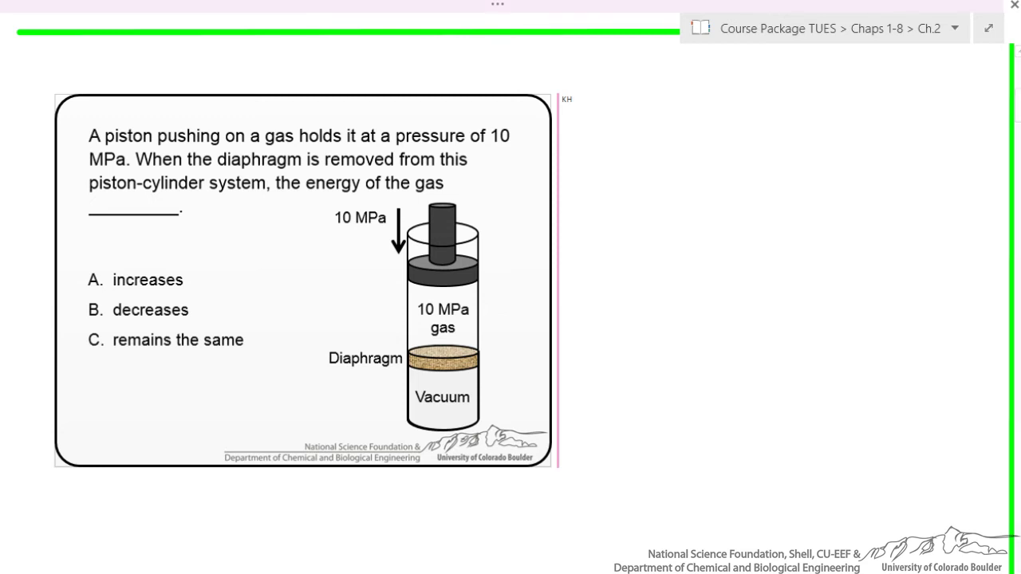
left_click(541, 5)
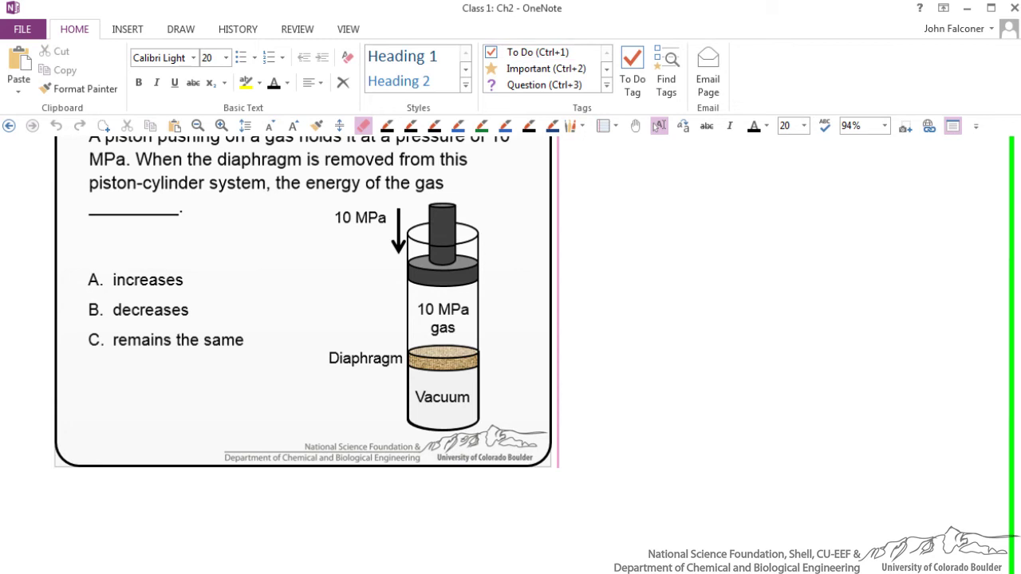
left_click(604, 125)
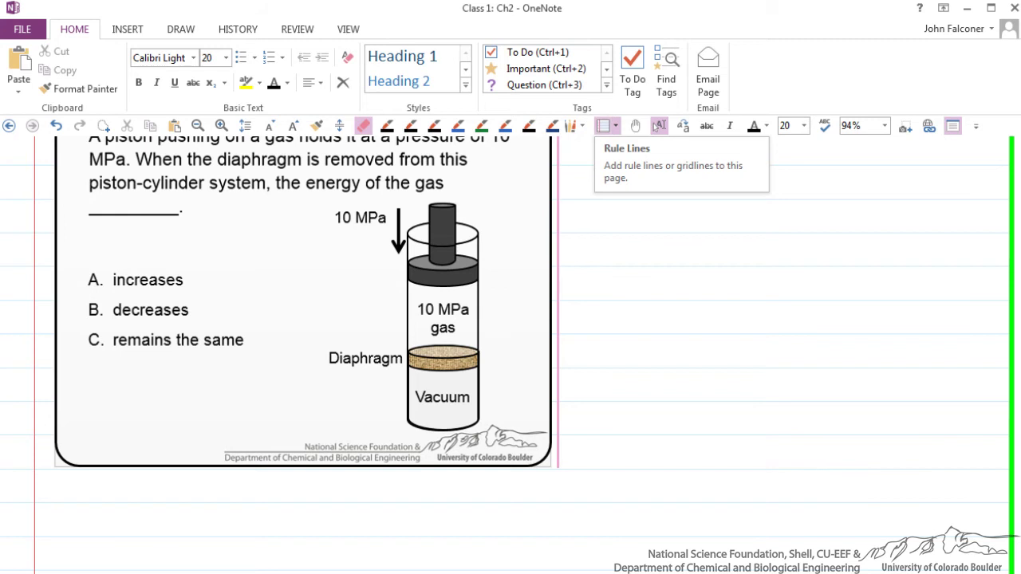
left_click(659, 296)
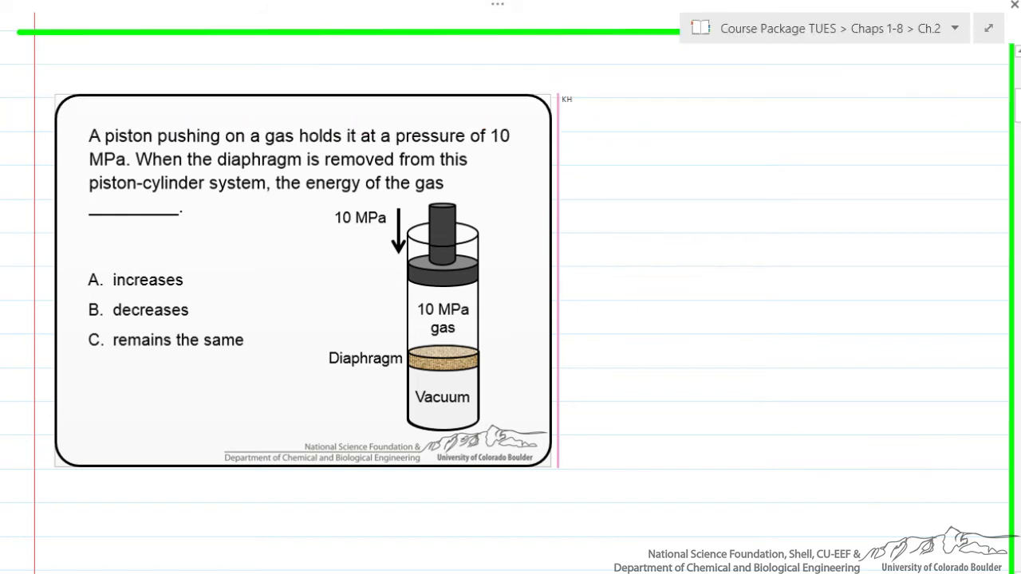
left_click(631, 8)
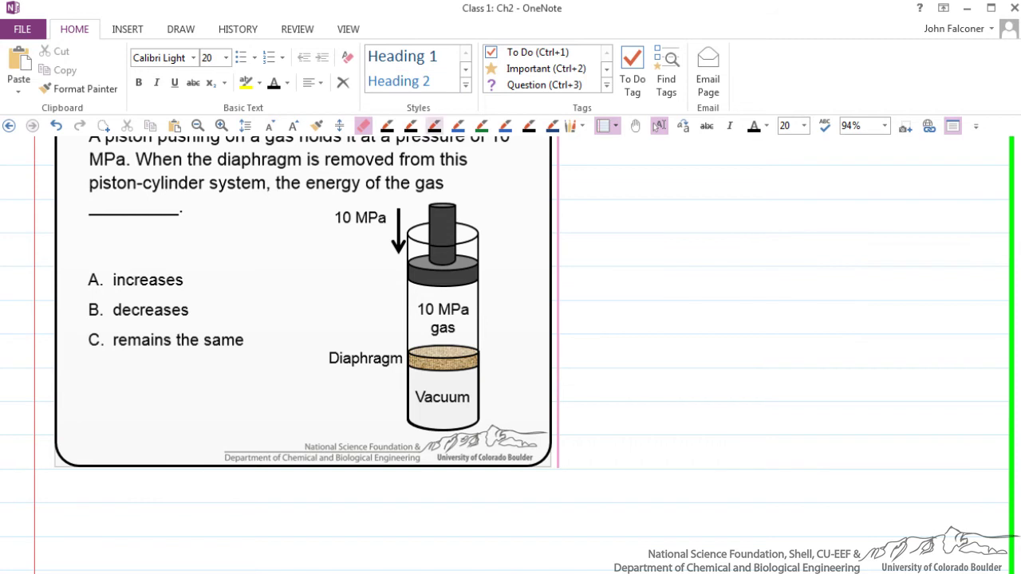
left_click(434, 139)
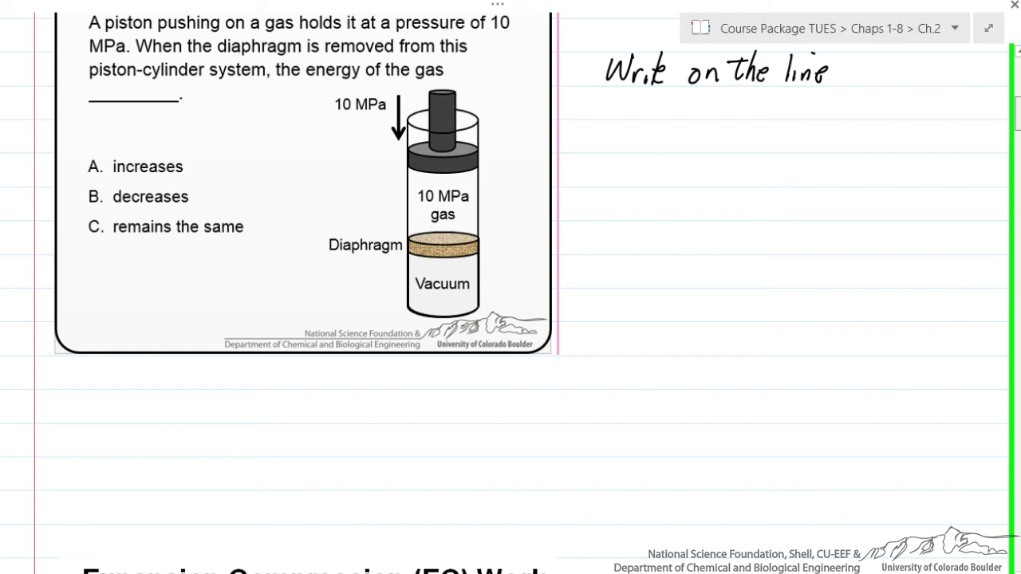
Step: Scroll around the page to review 'Write on the line' beside the piston question
scroll(510, 288, "down", 2)
scroll(510, 288, "down", 3)
scroll(511, 287, "down", 8)
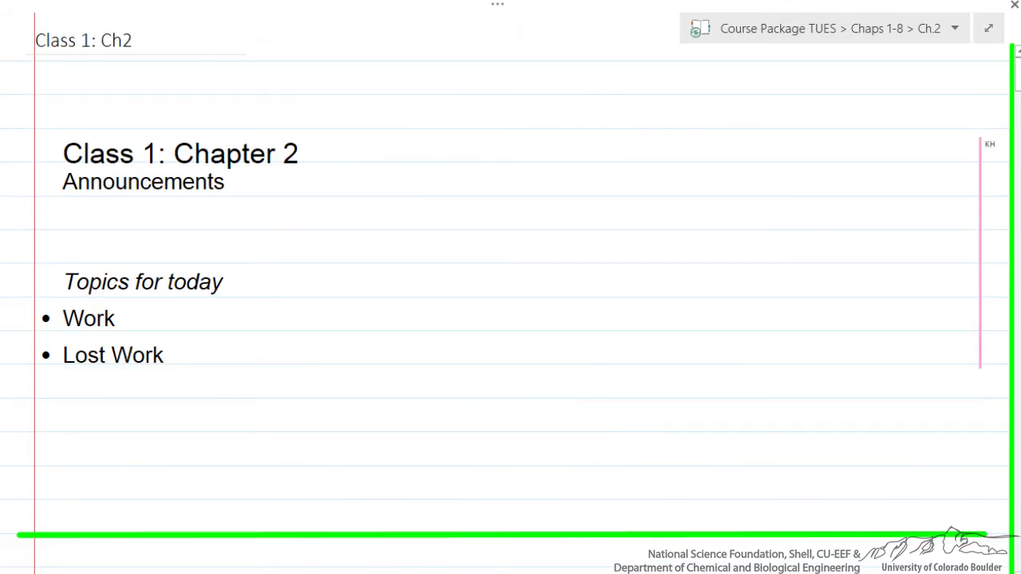
scroll(511, 287, "down", 5)
scroll(511, 287, "down", 1)
scroll(510, 287, "up", 1)
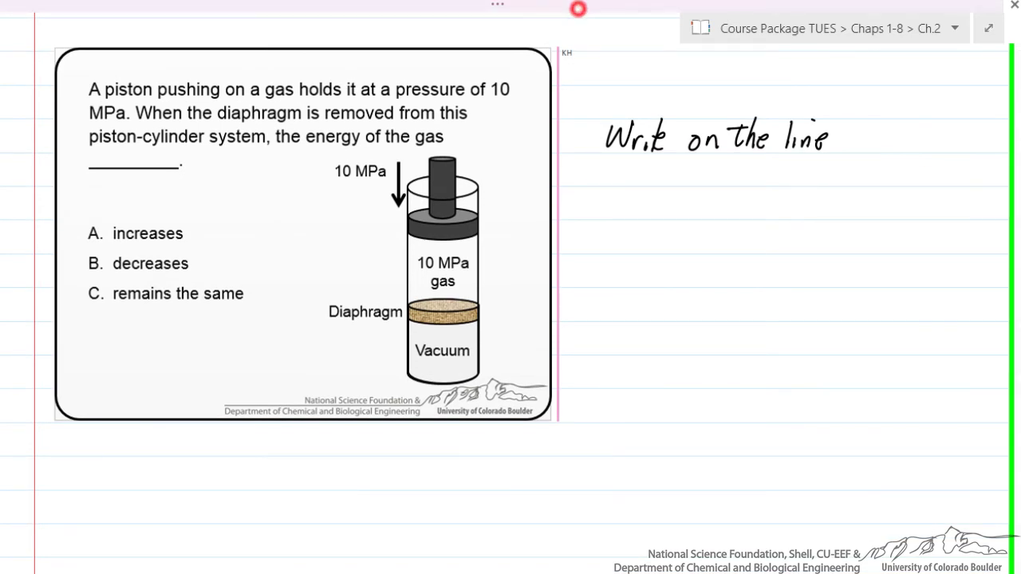
Step: Handwrite 'Screen' in black ink below the slide
key("F11")
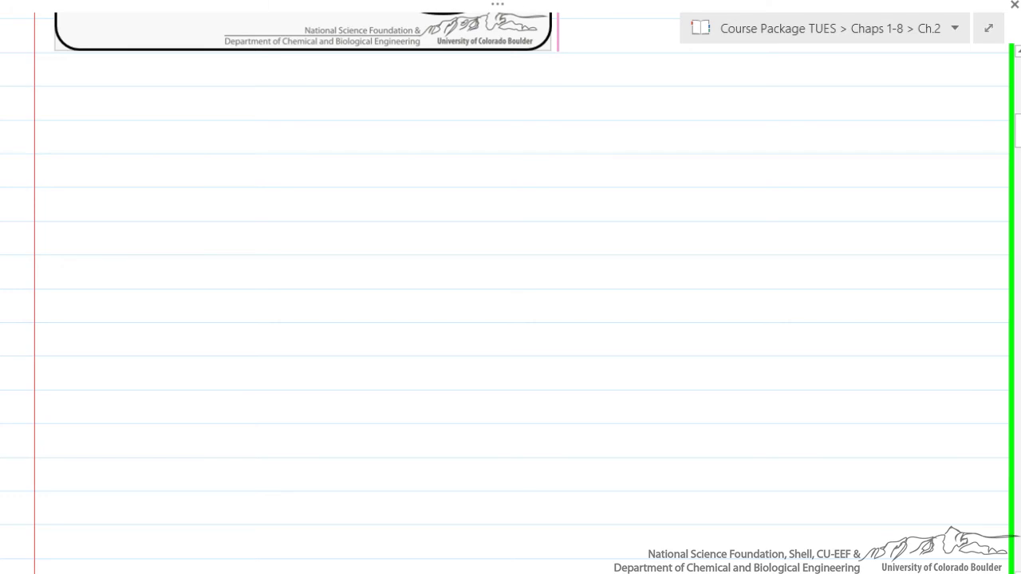
mouse_move(172, 128)
left_mouse_down()
mouse_move(157, 152)
mouse_move(195, 152)
mouse_move(211, 140)
left_mouse_up()
left_click_drag(214, 145, 251, 154)
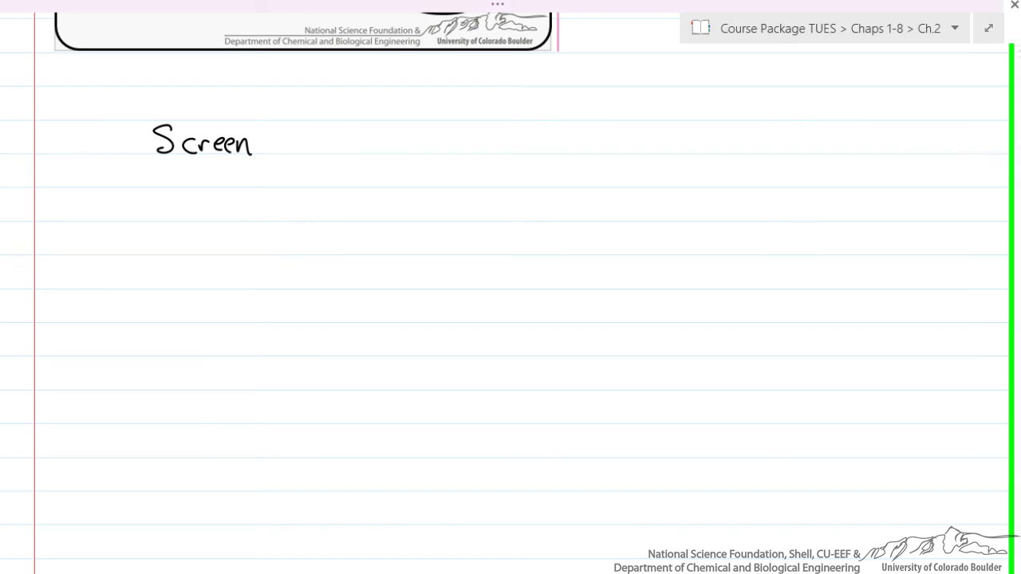
Step: Switch to a green pen and handwrite 'Color' under 'Screen'
key("F11")
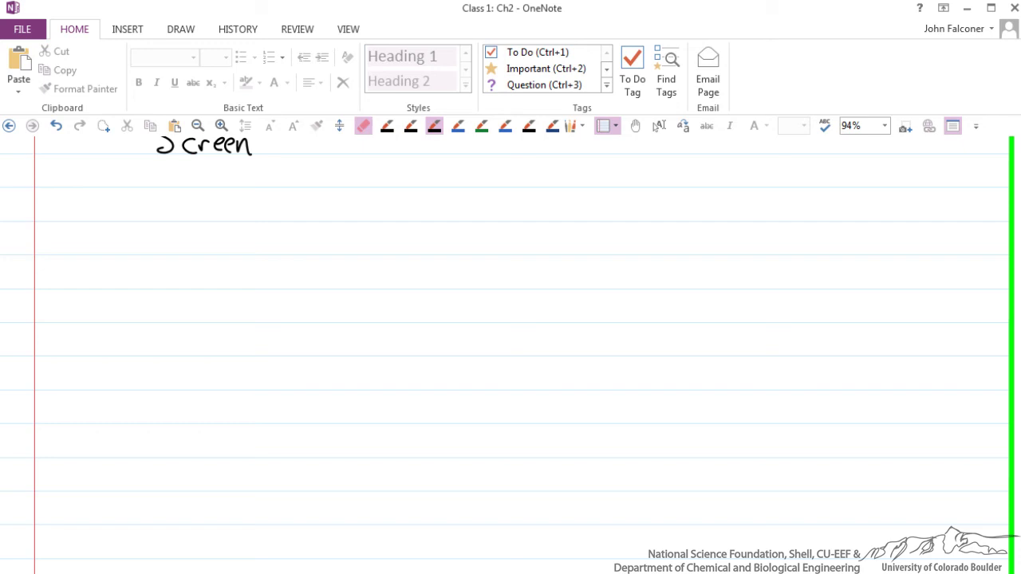
key("F11")
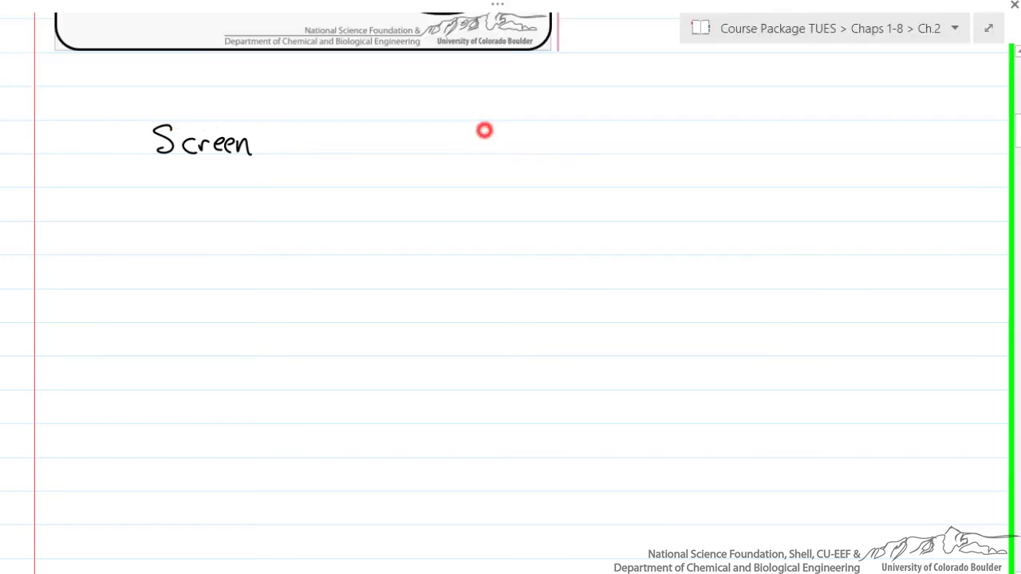
mouse_move(171, 196)
left_mouse_down()
mouse_move(167, 225)
mouse_move(196, 225)
left_mouse_up()
left_click_drag(209, 211, 228, 205)
Step: Switch to a thick blue pen, write 'Thick' and draw an oval beside it
key("F11")
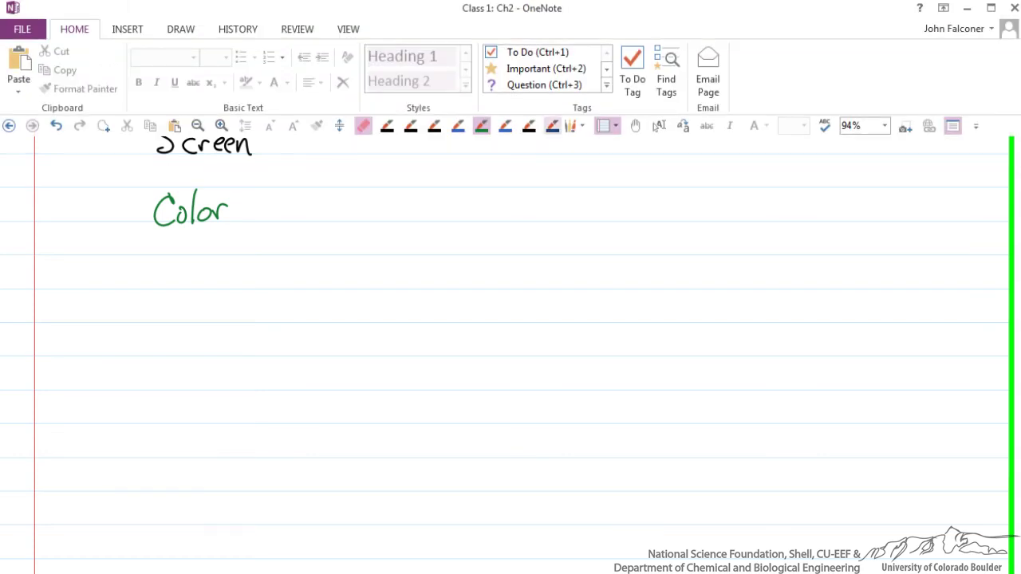
key("F11")
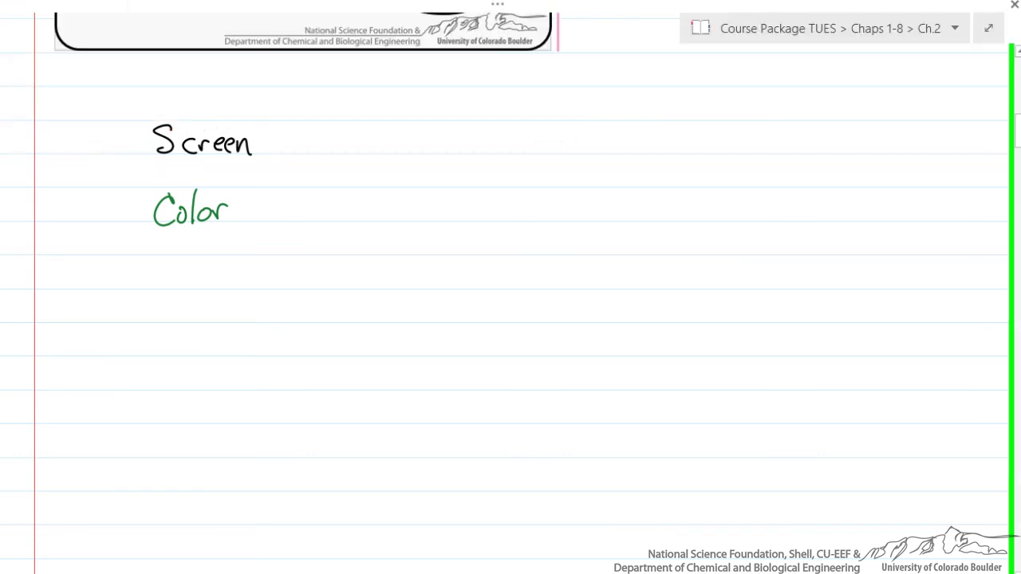
left_click_drag(177, 257, 178, 284)
mouse_move(163, 262)
left_mouse_down()
mouse_move(197, 257)
mouse_move(229, 285)
left_mouse_up()
left_click_drag(240, 273, 241, 289)
mouse_move(254, 268)
left_mouse_down()
mouse_move(244, 279)
mouse_move(258, 289)
left_mouse_up()
left_click(221, 256)
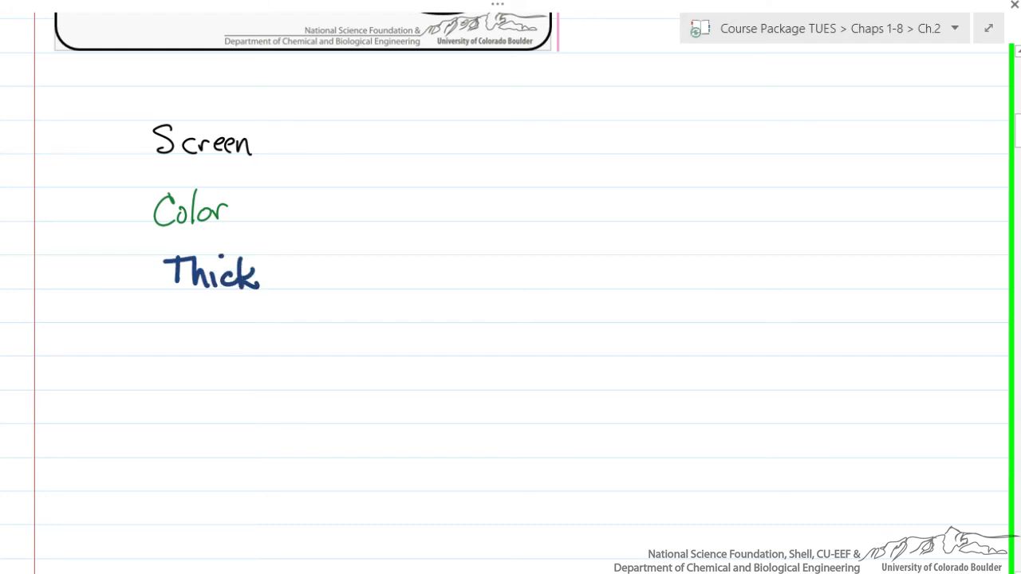
mouse_move(467, 249)
left_mouse_down()
mouse_move(418, 258)
mouse_move(506, 239)
mouse_move(466, 250)
left_mouse_up()
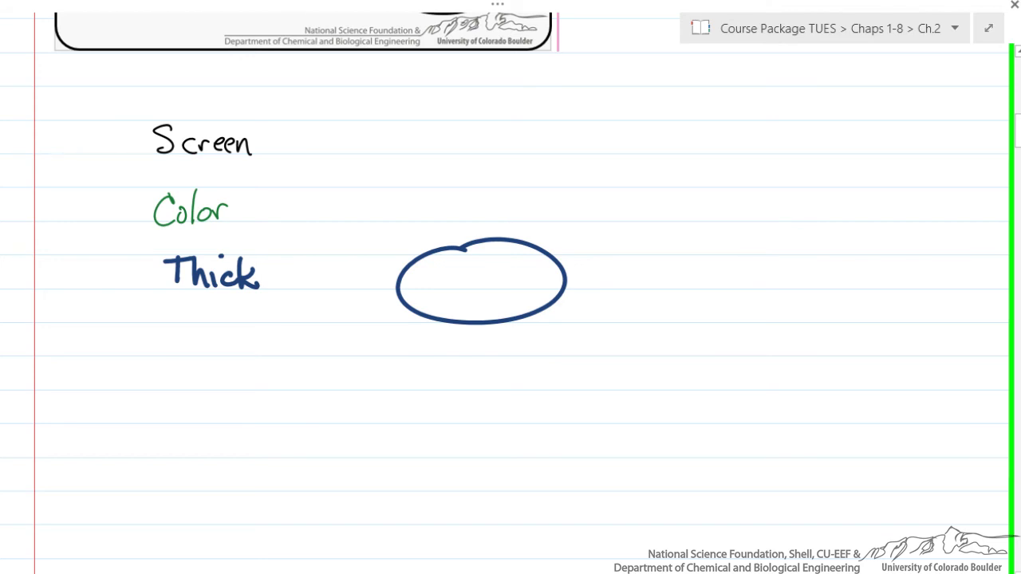
Step: Handwrite 'Pictures' in green ink below 'Thick'
mouse_move(169, 361)
left_mouse_down()
mouse_move(170, 386)
mouse_move(171, 373)
left_mouse_up()
left_click_drag(177, 373, 193, 388)
mouse_move(204, 359)
left_mouse_down()
mouse_move(206, 388)
mouse_move(238, 377)
mouse_move(245, 386)
left_mouse_up()
left_click_drag(256, 374, 250, 388)
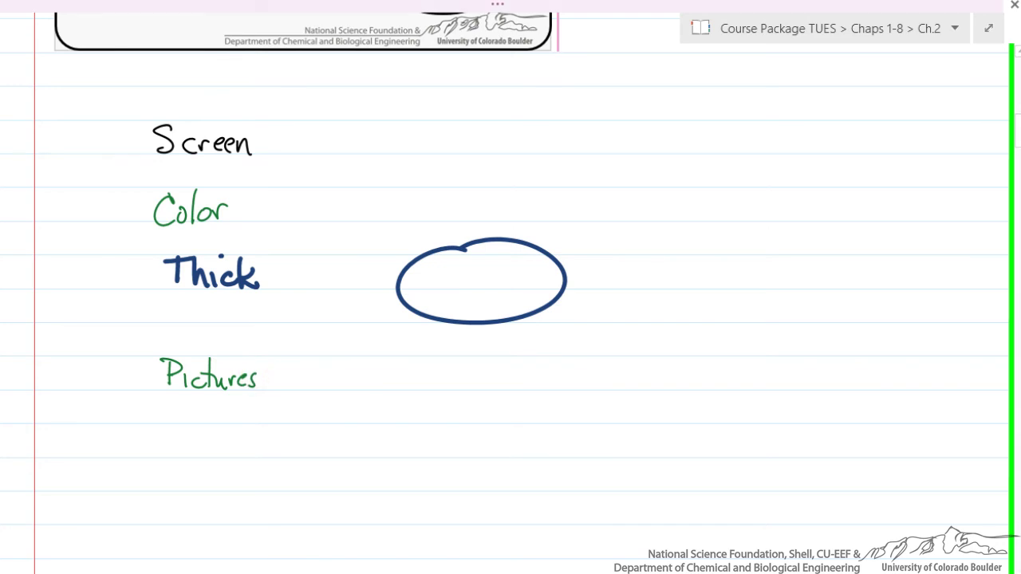
left_click(352, 7)
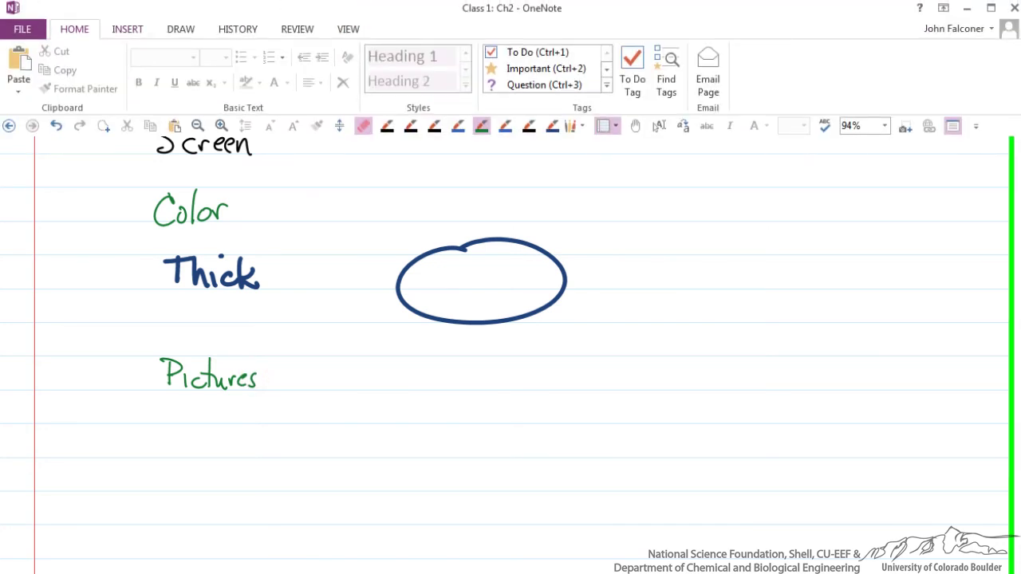
Step: Switch back to Normal View with the notebook sections and page list visible
left_click(128, 29)
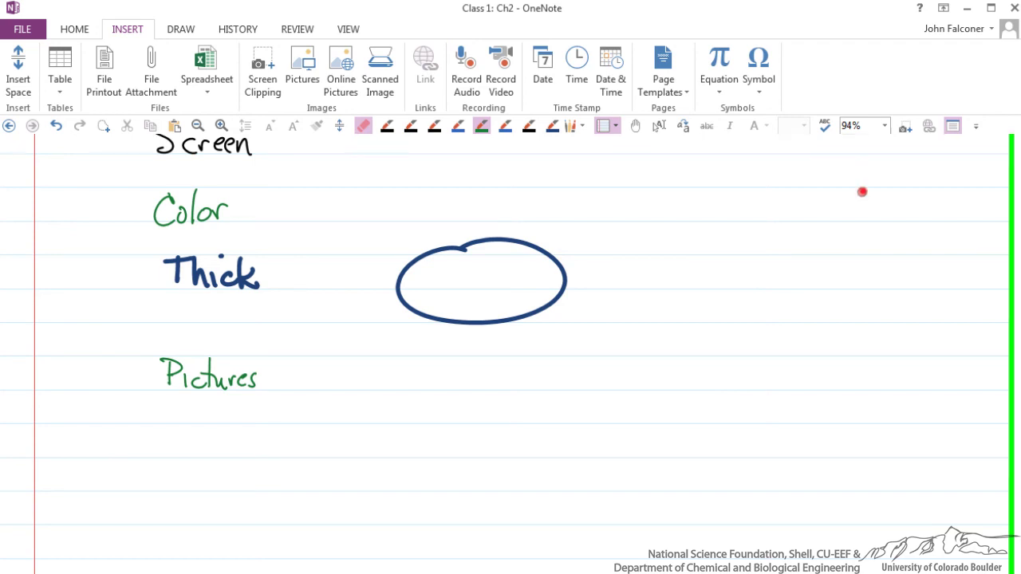
left_click(993, 24)
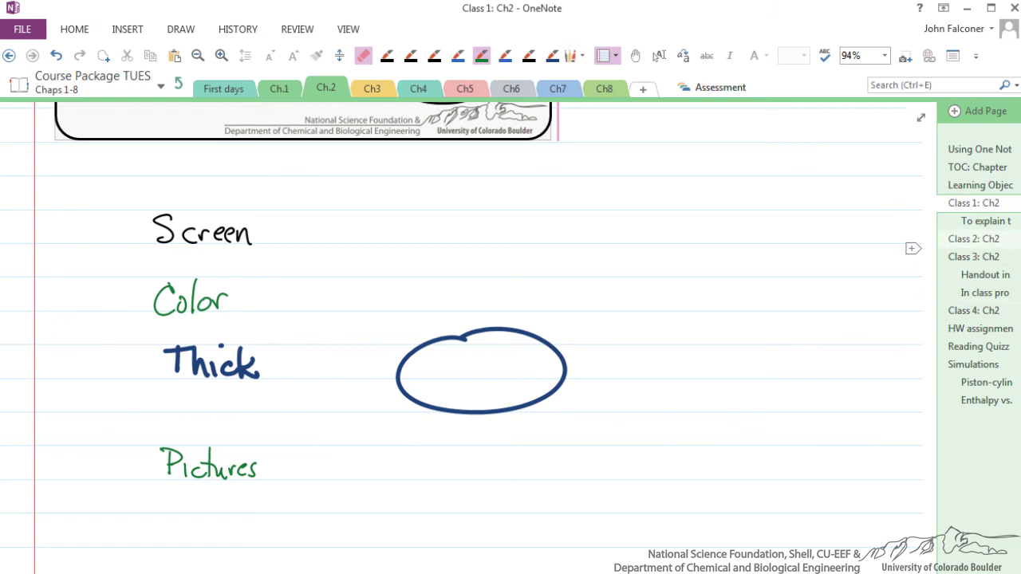
Step: Copy a link to the Class 2: Ch2 page from the page list
left_click(974, 239)
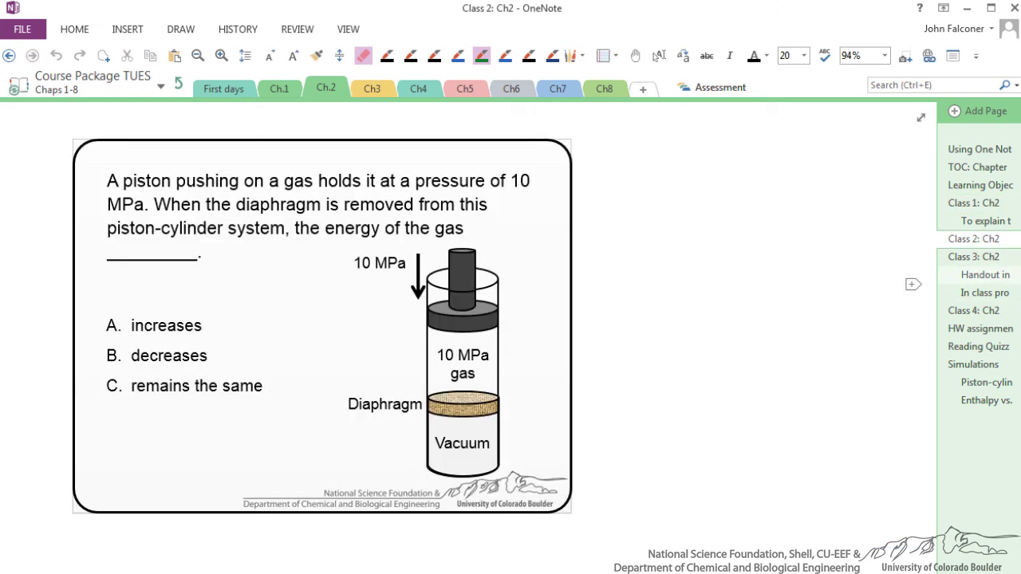
right_click(975, 240)
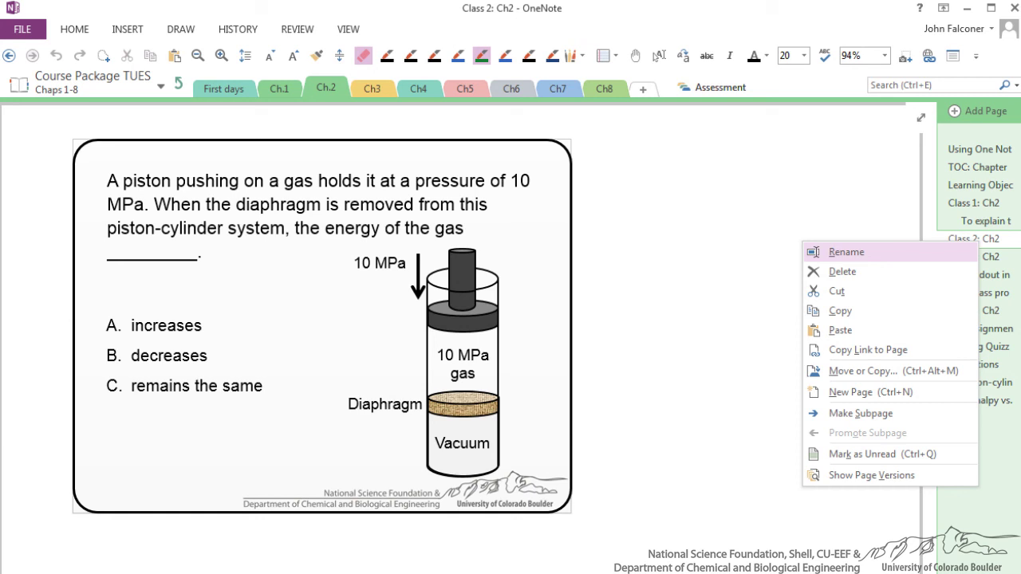
left_click(893, 349)
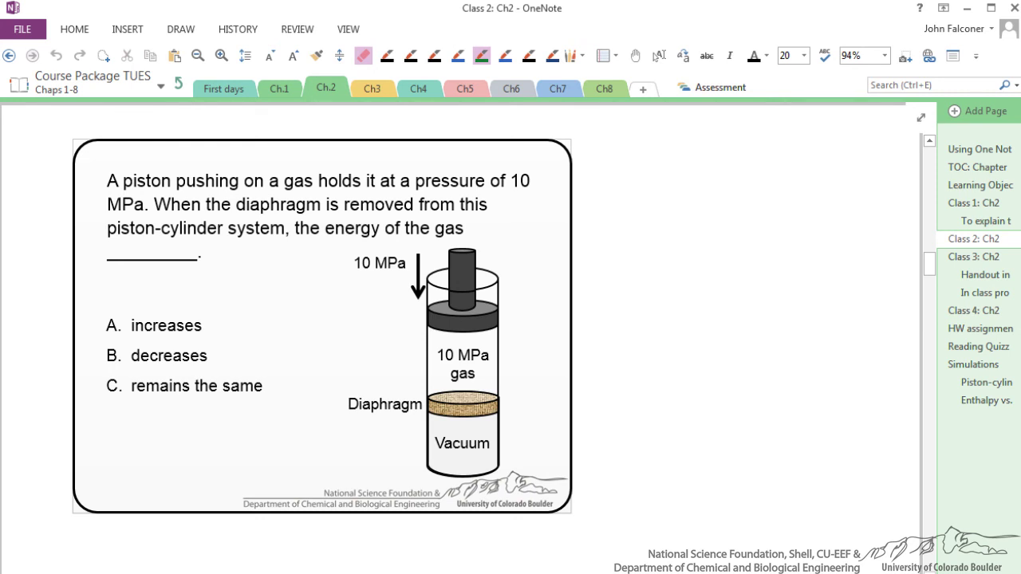
Step: Paste the Class 2: Ch2 link below the ellipse on Class 1: Ch2 and follow it
left_click(973, 203)
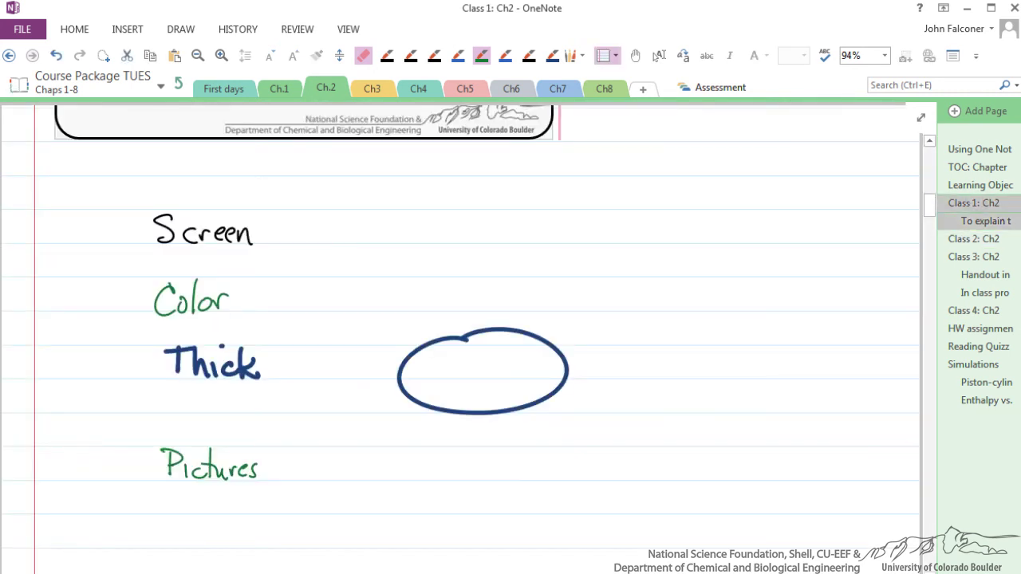
left_click(659, 55)
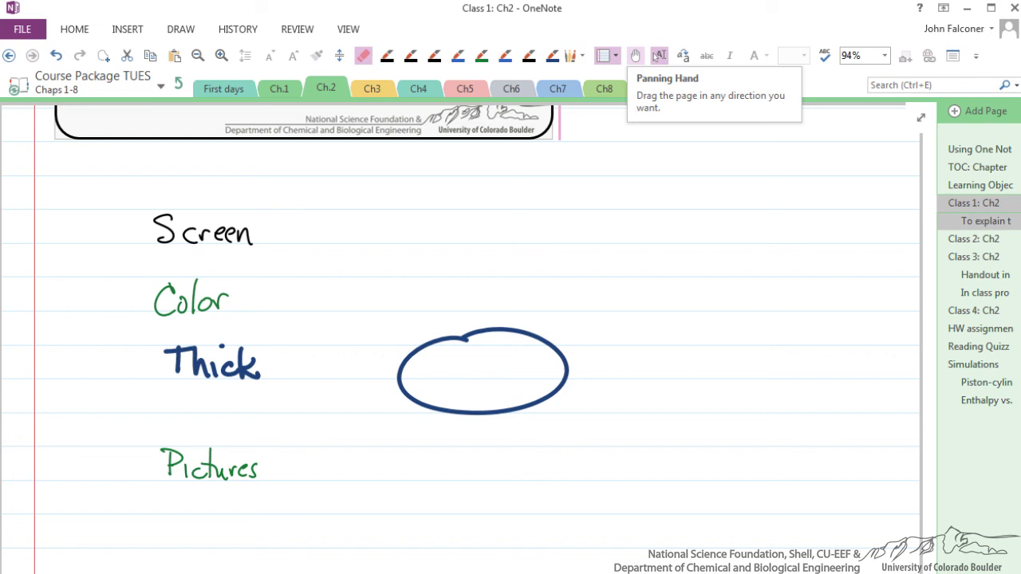
left_click(657, 55)
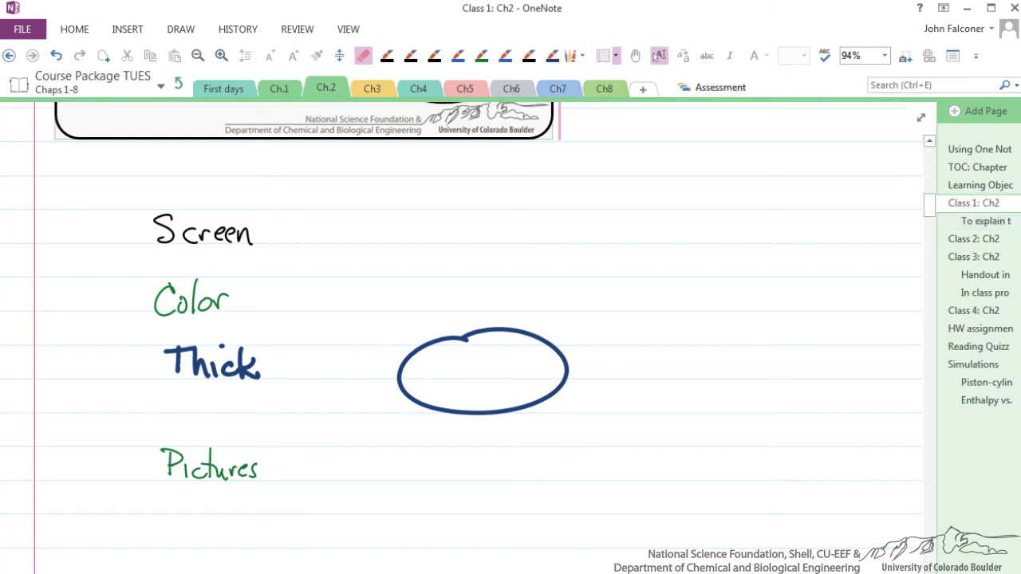
left_click(390, 481)
type("Class 2: Ch2")
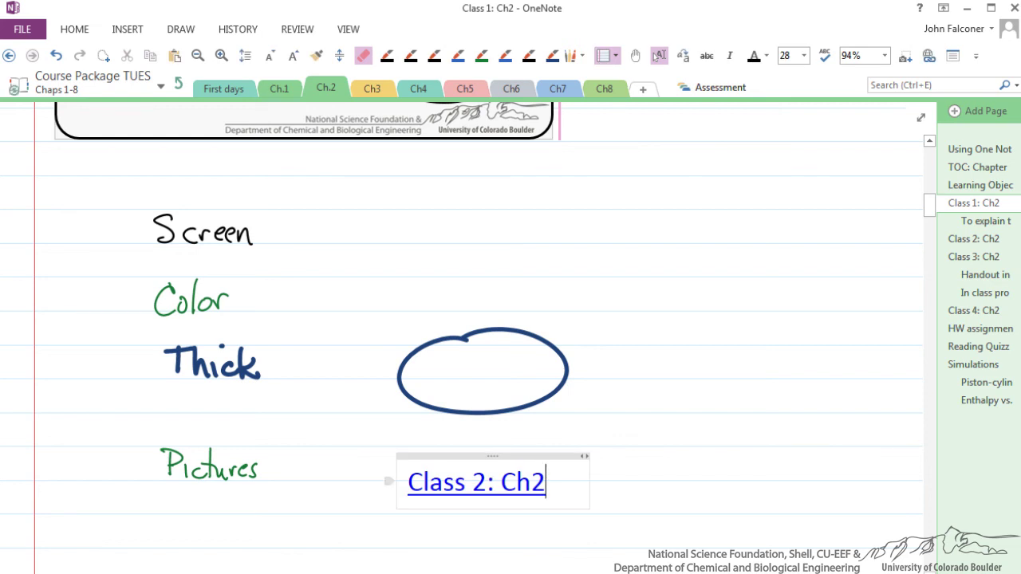
left_click(477, 482)
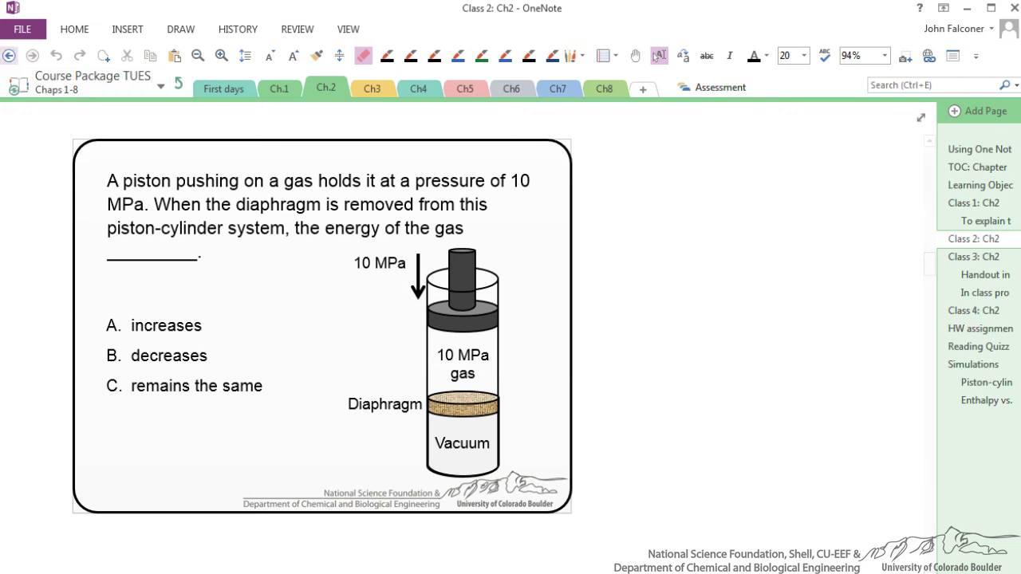
Step: Go back to Class 1: Ch2, open the Ideal gas expansion video link, then pause it
left_click(9, 55)
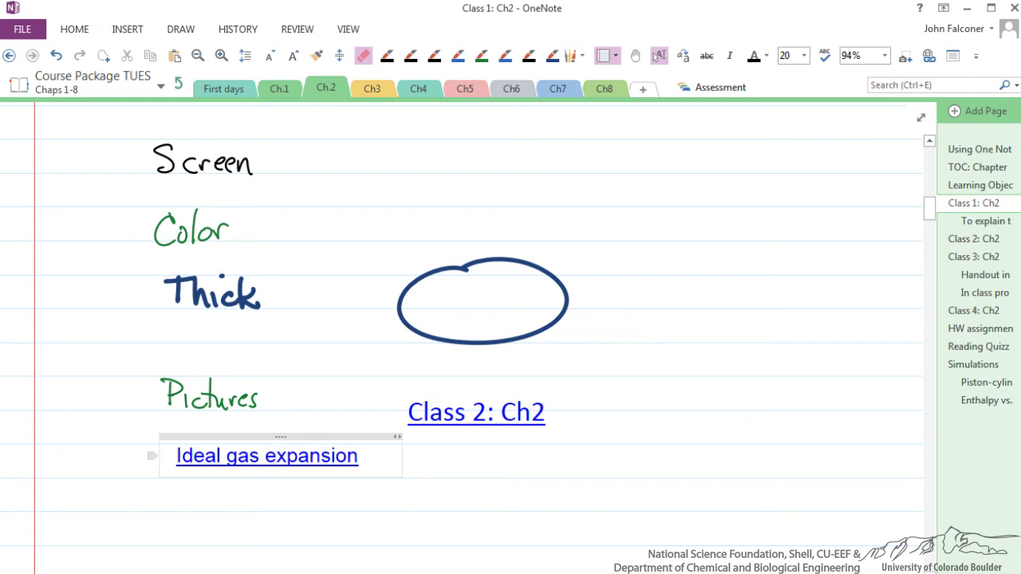
left_click(260, 455)
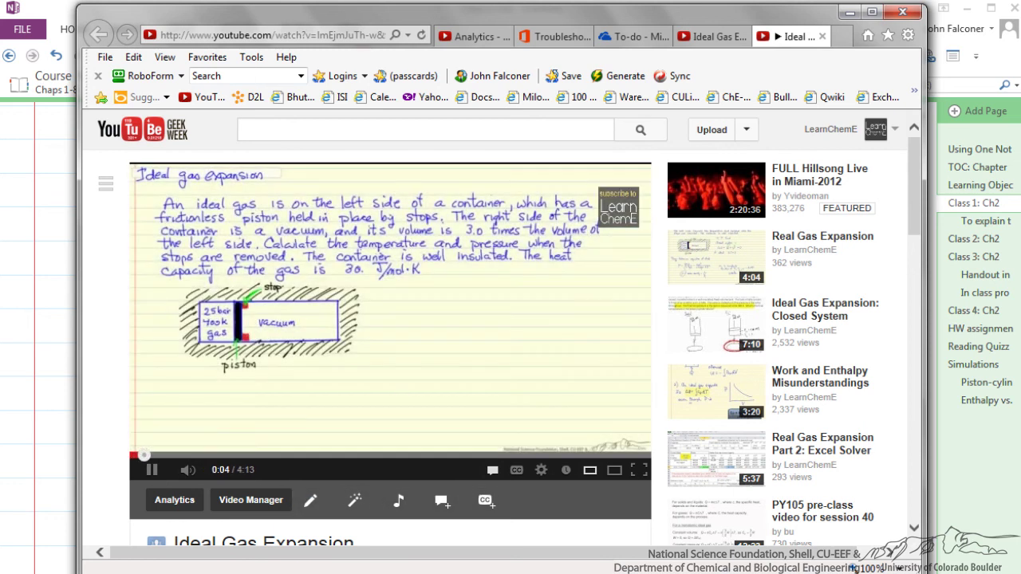
left_click(151, 470)
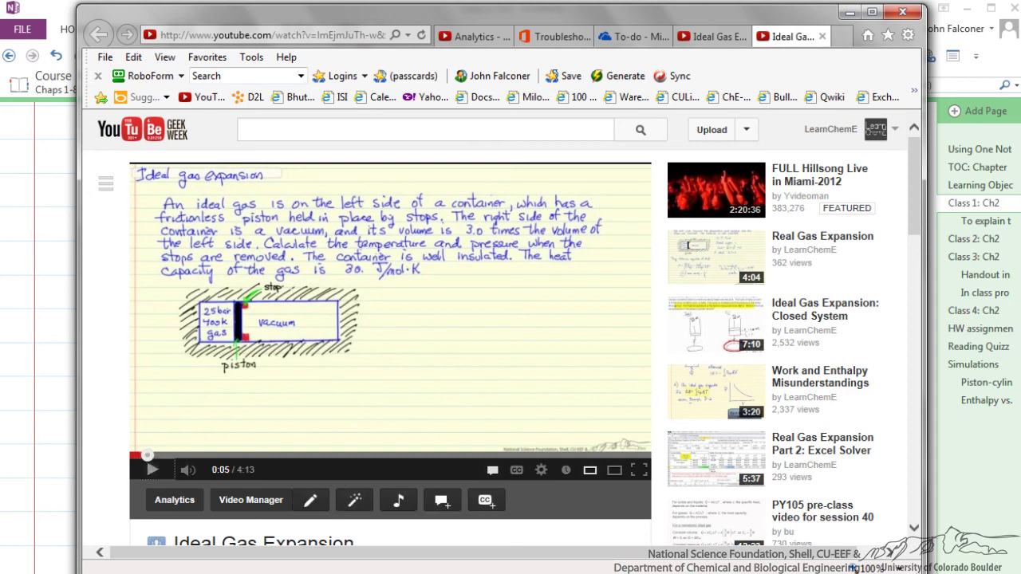
Step: Close the browser, page down to the Gas Expansion diagram and zoom in three times
left_click(851, 12)
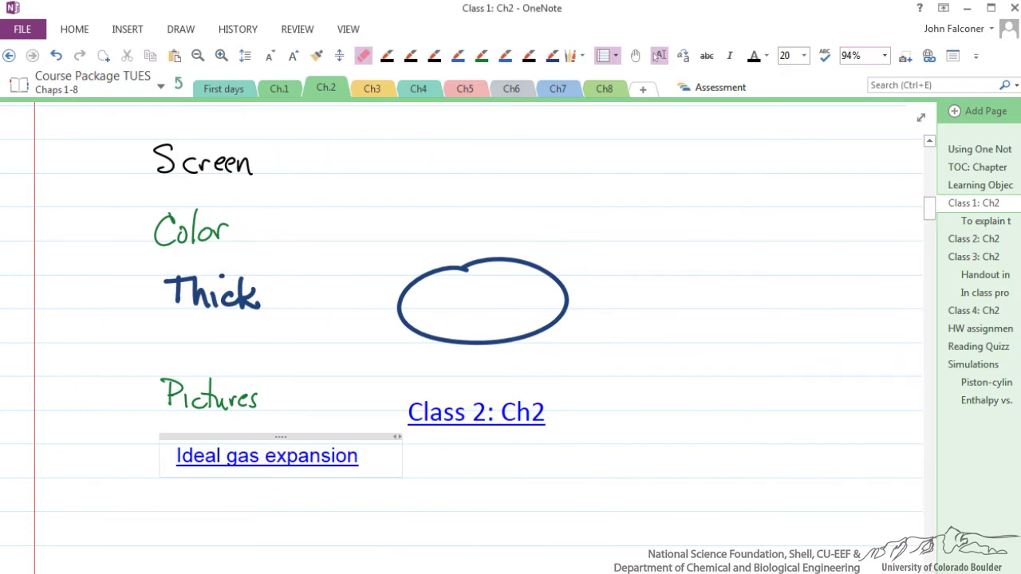
key("Page_Down")
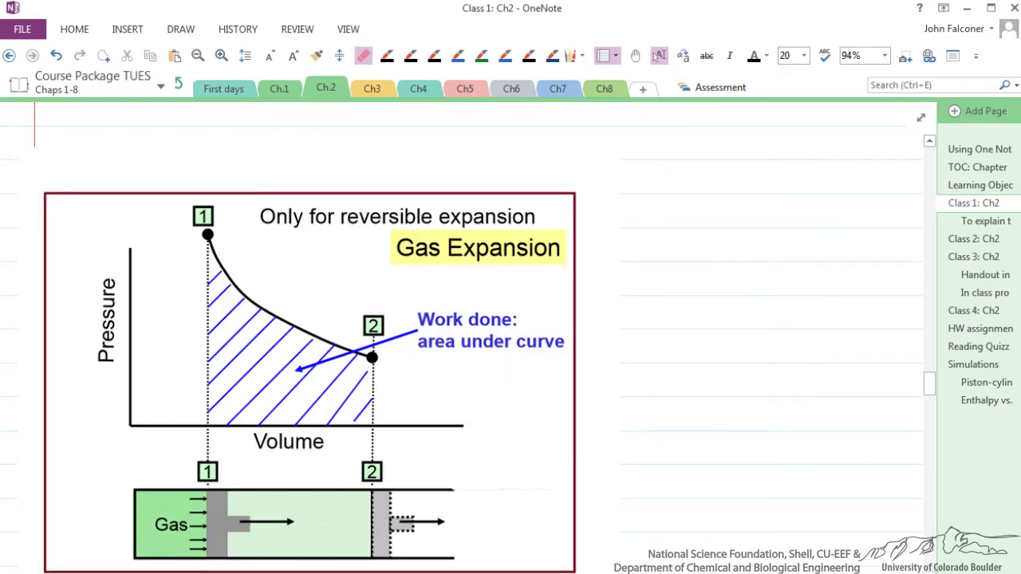
left_click(921, 117)
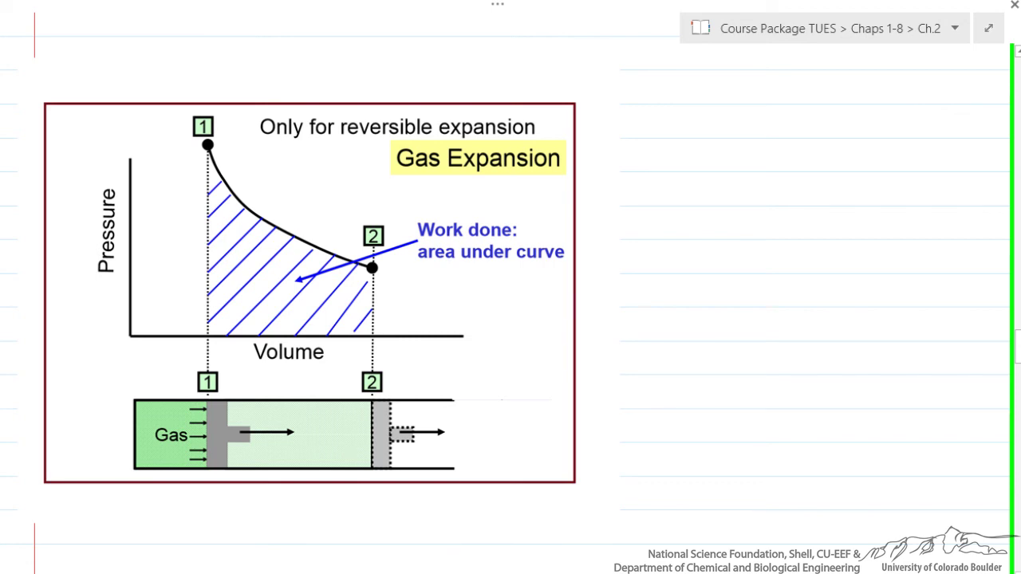
key("F11")
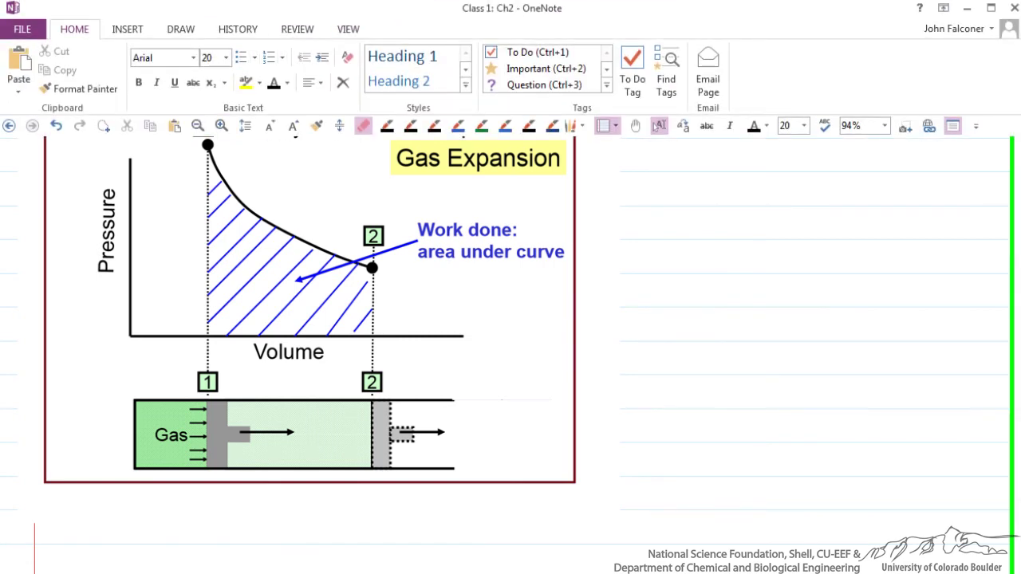
left_click(223, 125)
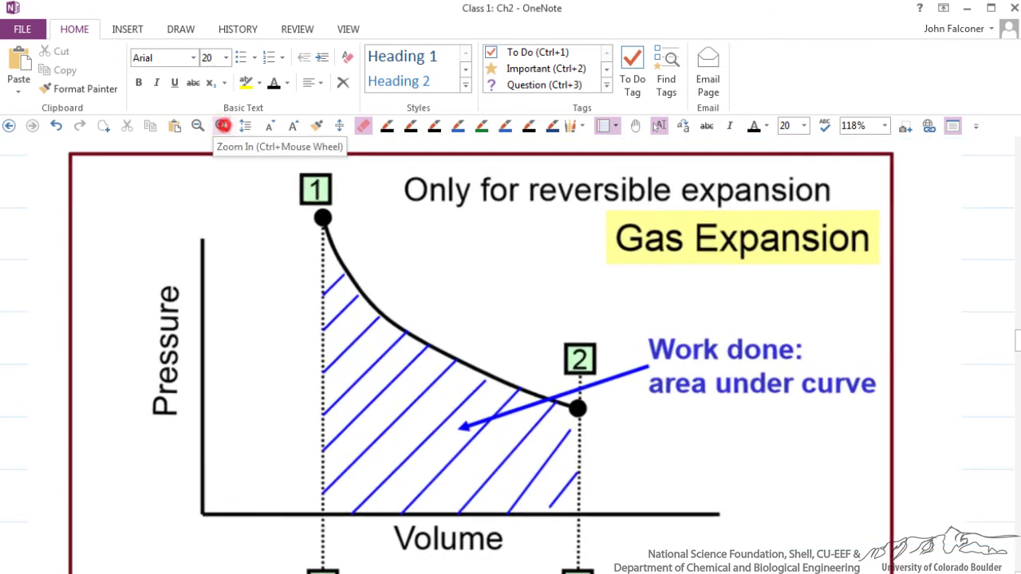
left_click(223, 125)
left_click(221, 125)
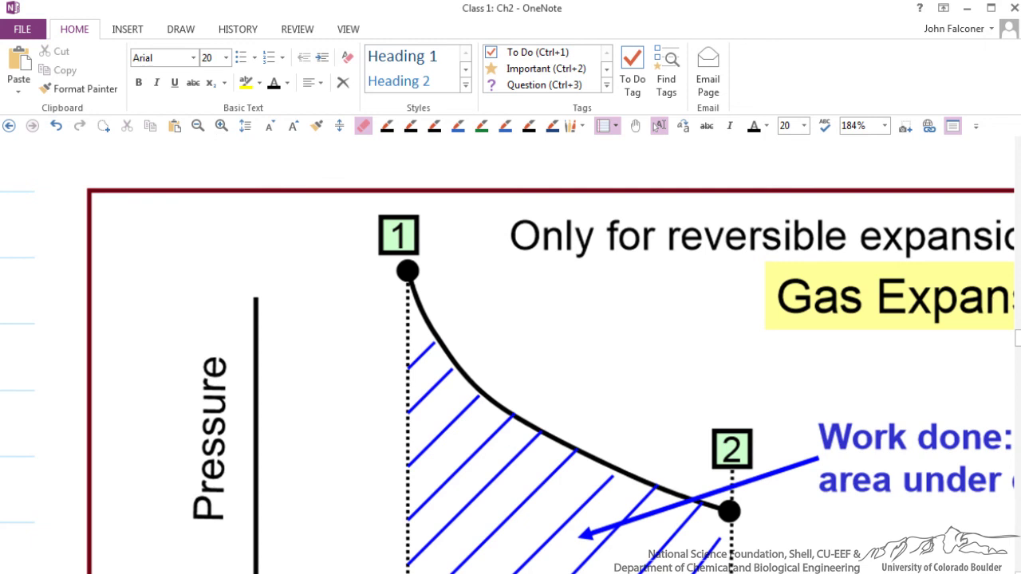
key("F11")
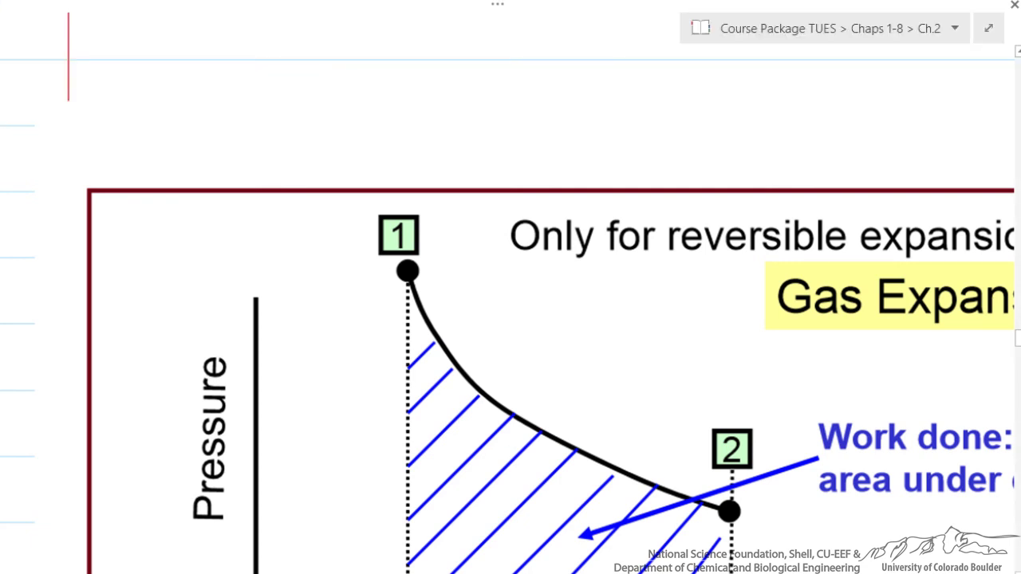
Step: Circle point 1, draw an arrow to it, and handwrite 'starting' beside the arrow
mouse_move(435, 339)
left_mouse_down()
mouse_move(447, 205)
mouse_move(445, 361)
left_mouse_up()
left_click_drag(488, 296, 554, 297)
mouse_move(491, 308)
left_mouse_down()
mouse_move(547, 308)
mouse_move(511, 318)
mouse_move(524, 327)
left_mouse_up()
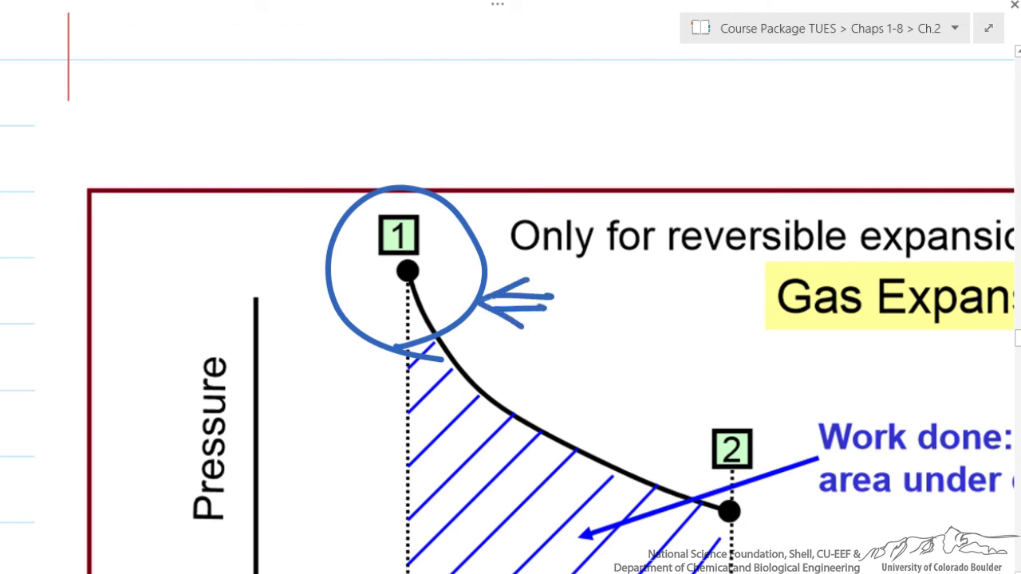
mouse_move(576, 293)
left_mouse_down()
mouse_move(560, 315)
mouse_move(587, 316)
left_mouse_up()
mouse_move(570, 292)
left_mouse_down()
mouse_move(592, 290)
mouse_move(608, 313)
mouse_move(627, 292)
mouse_move(633, 313)
mouse_move(662, 304)
mouse_move(666, 325)
left_mouse_up()
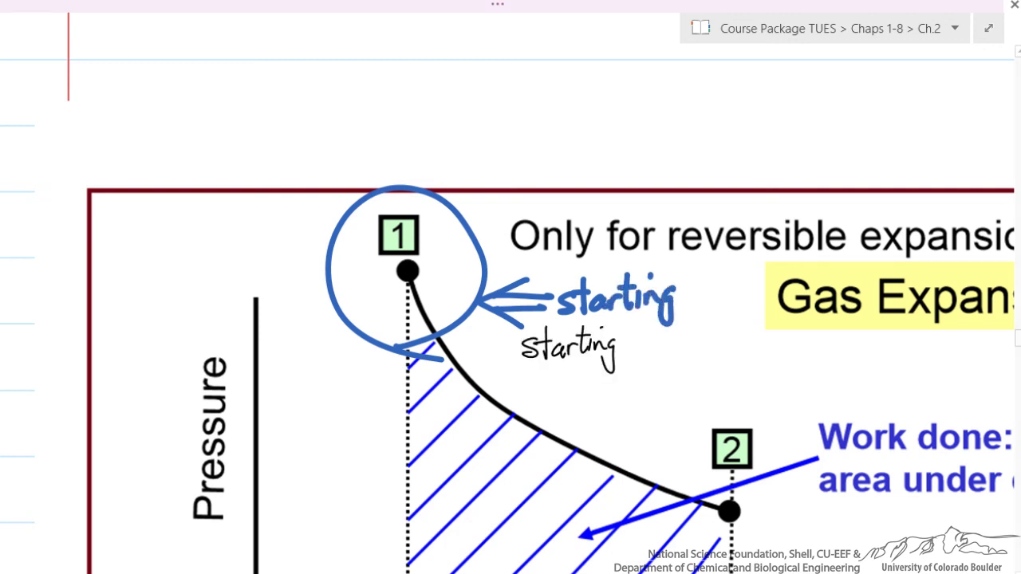
Step: Leave full-page view and zoom the page back out to normal size
key("F11")
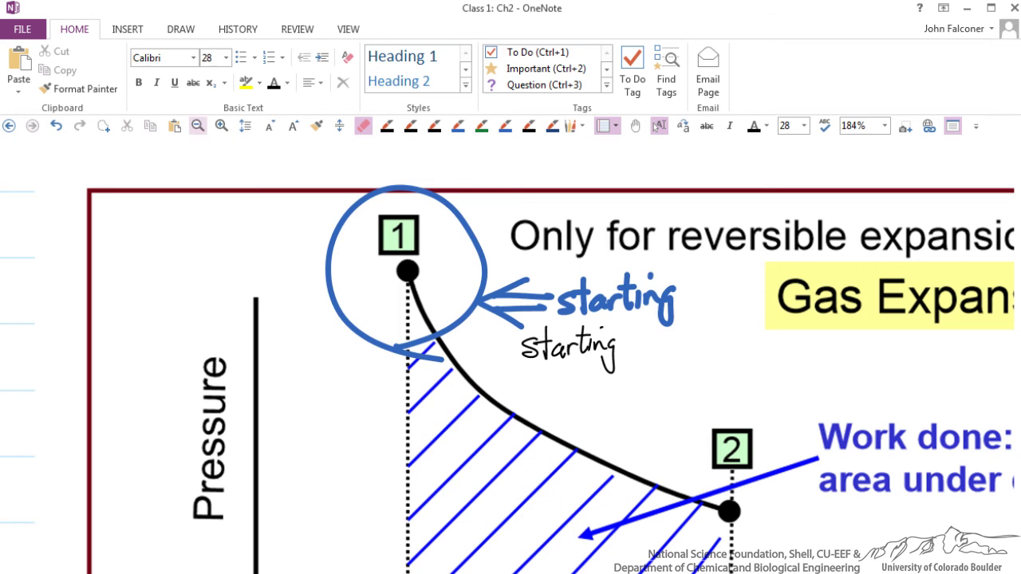
left_click(197, 125)
left_click(197, 125)
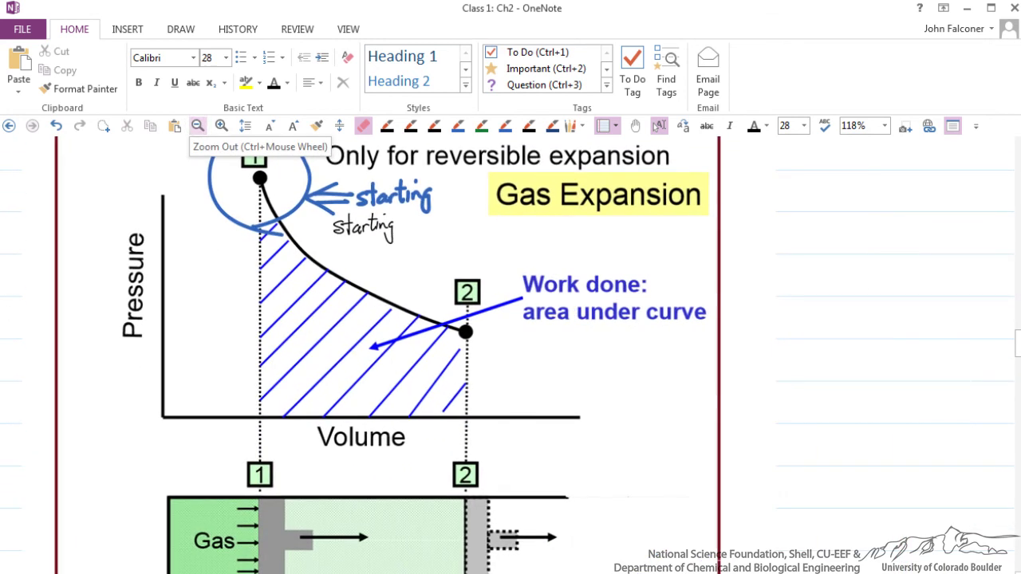
left_click(197, 125)
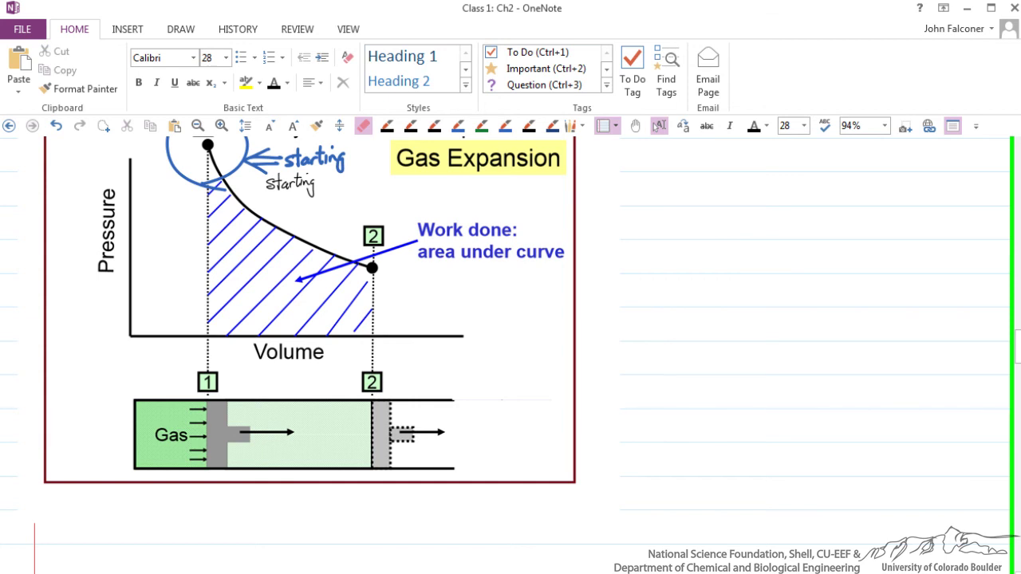
Step: Toggle Full Page View with F11, then return to Normal View to show sections and pages
key("F11")
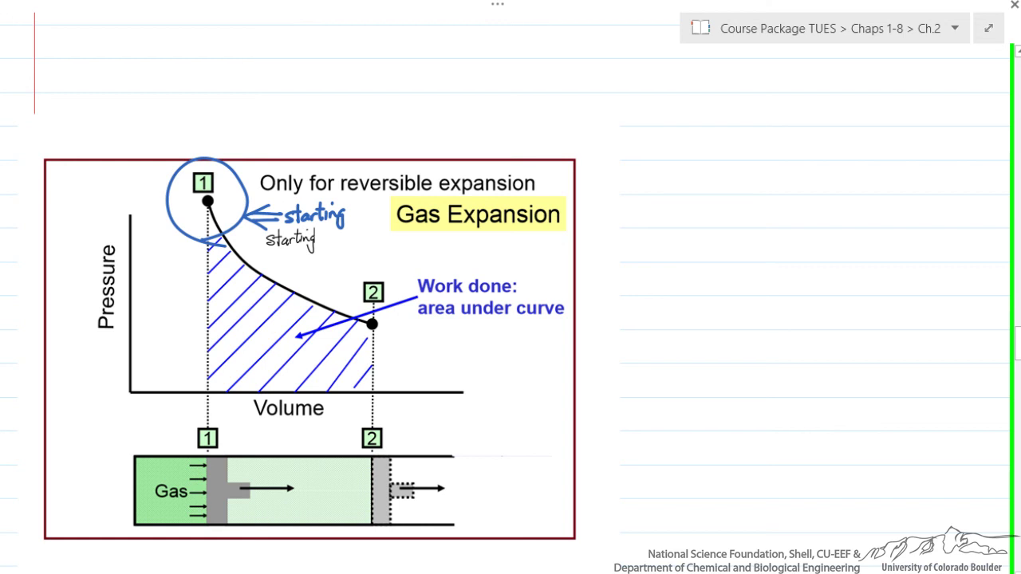
left_click(989, 28)
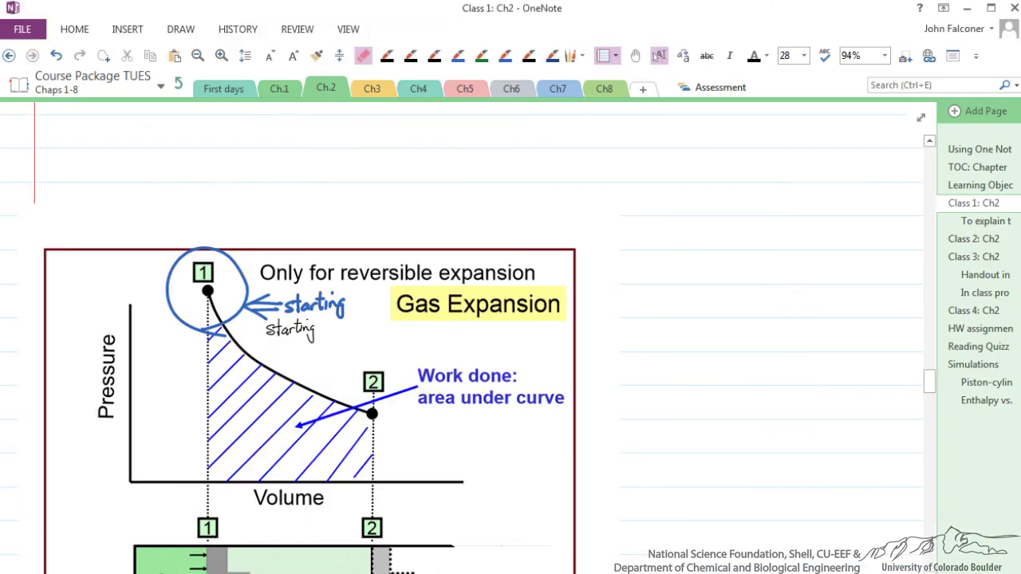